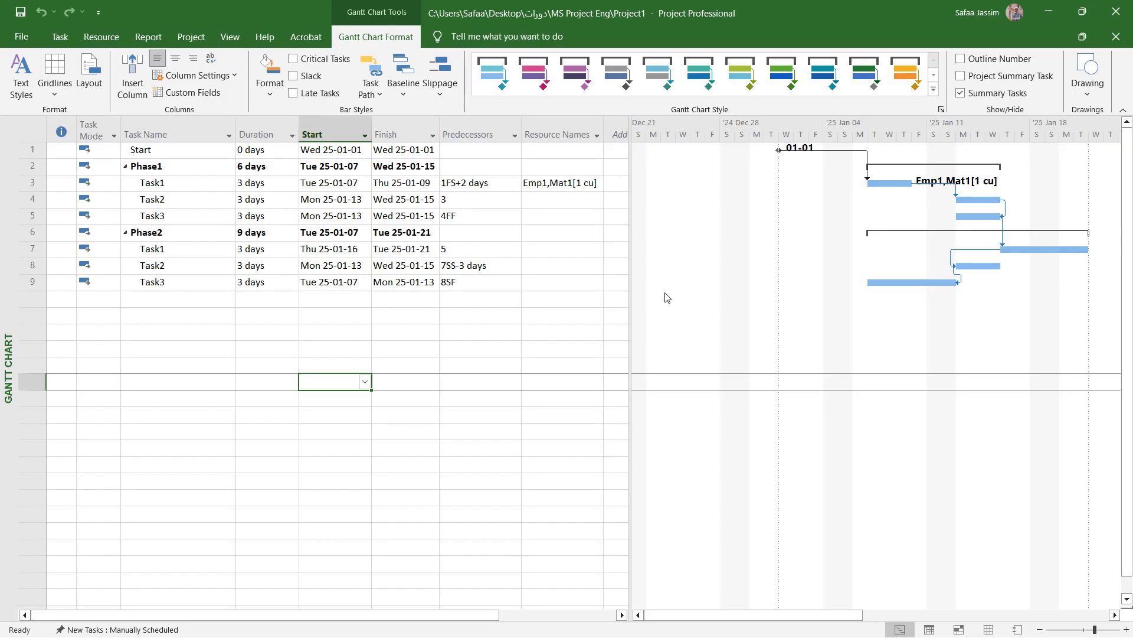
Set the font size of the Task Name and Duration columns to 12
left_click(60, 37)
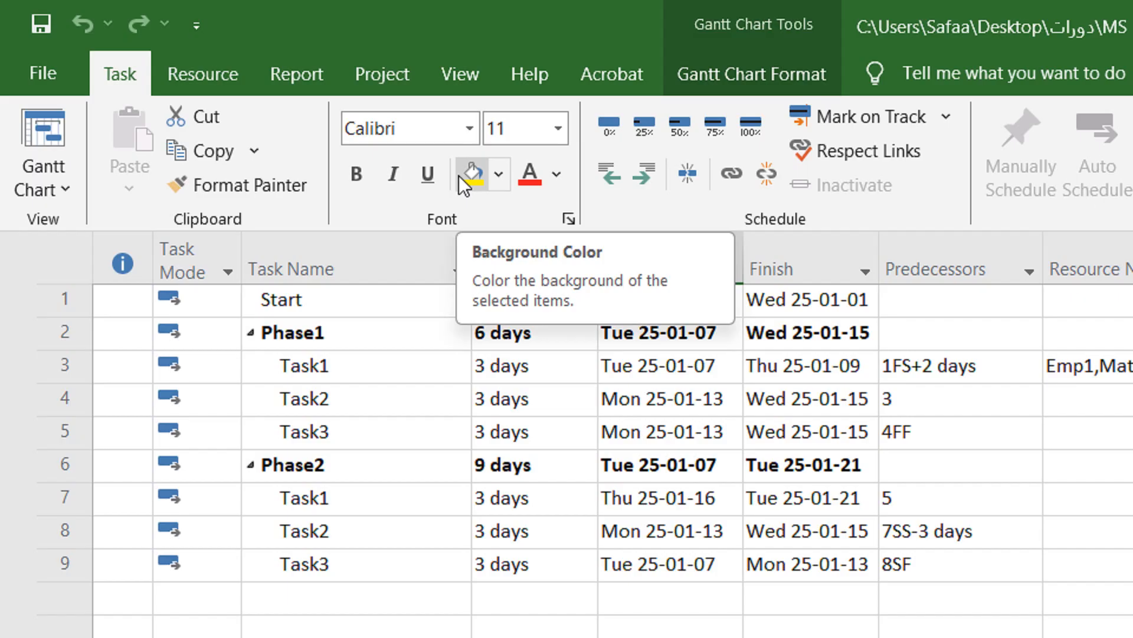
left_click(560, 497)
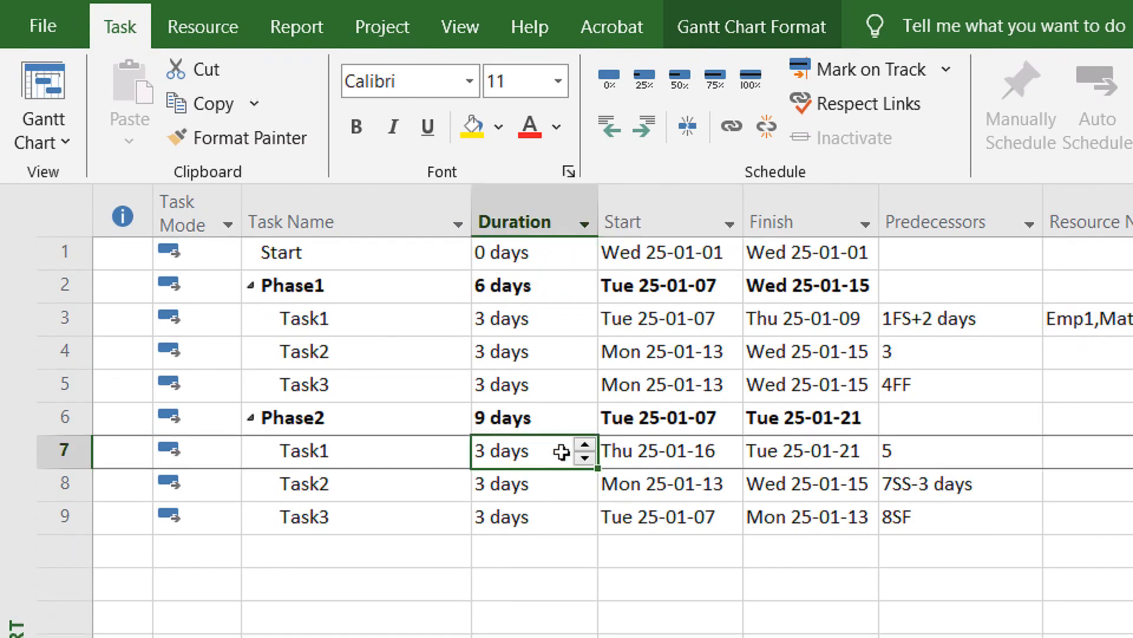
left_click_drag(410, 223, 479, 205)
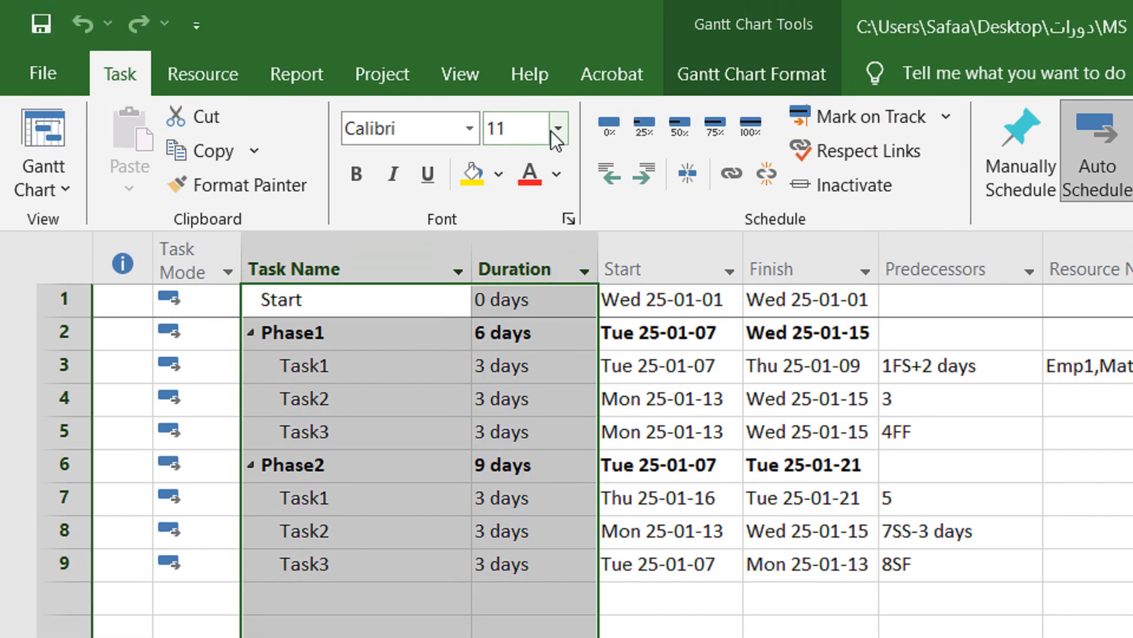
left_click(558, 81)
left_click(533, 276)
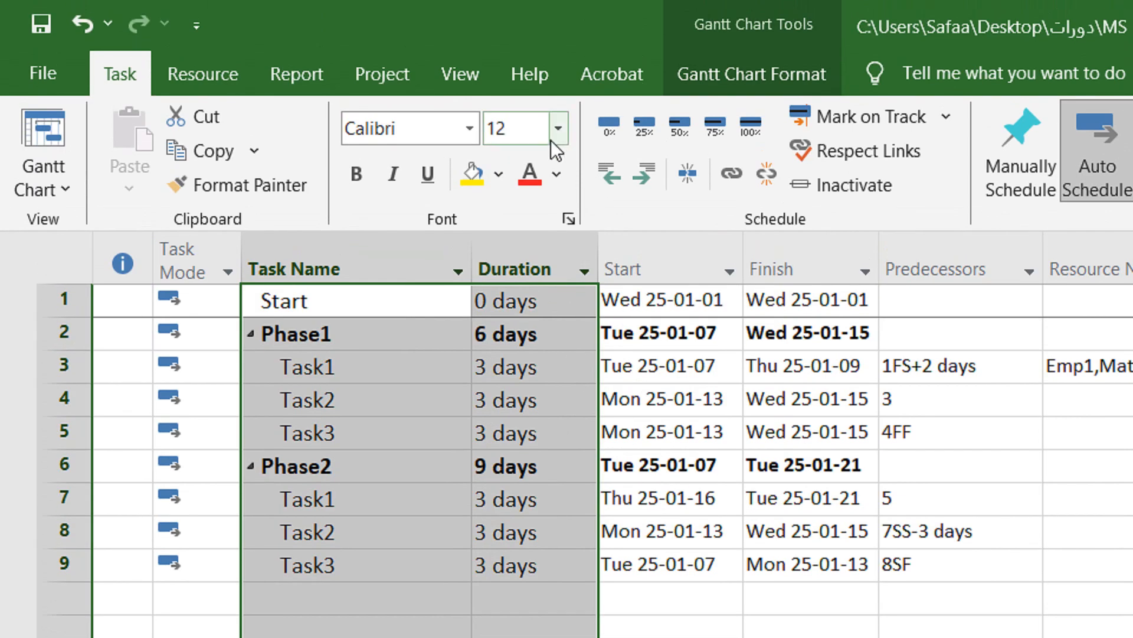
Colour the text of the Task Name and Duration columns red, and undo the colour change
left_click(531, 172)
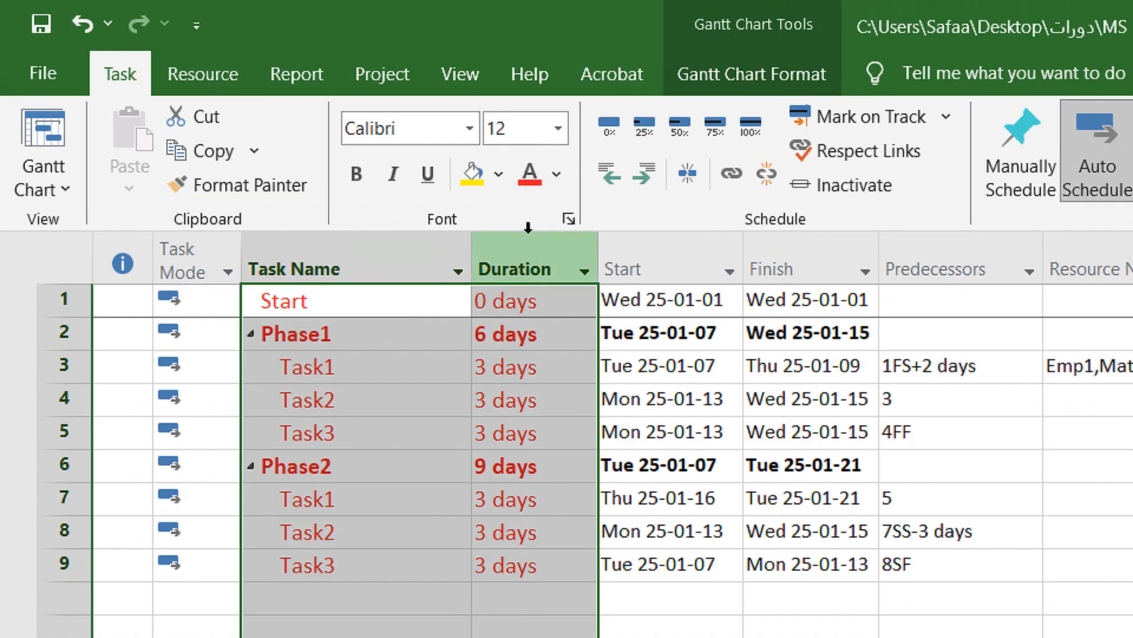
key("ctrl+z")
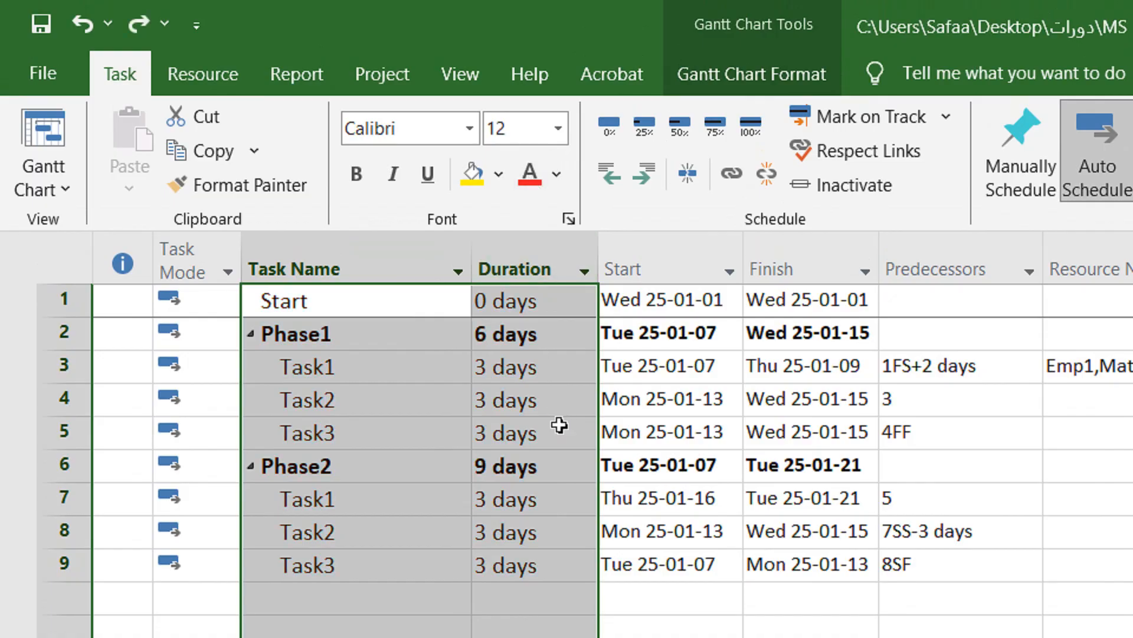
Set the font size of the Task Name and Duration columns back to 11 and leave the font colour as it is
left_click(558, 128)
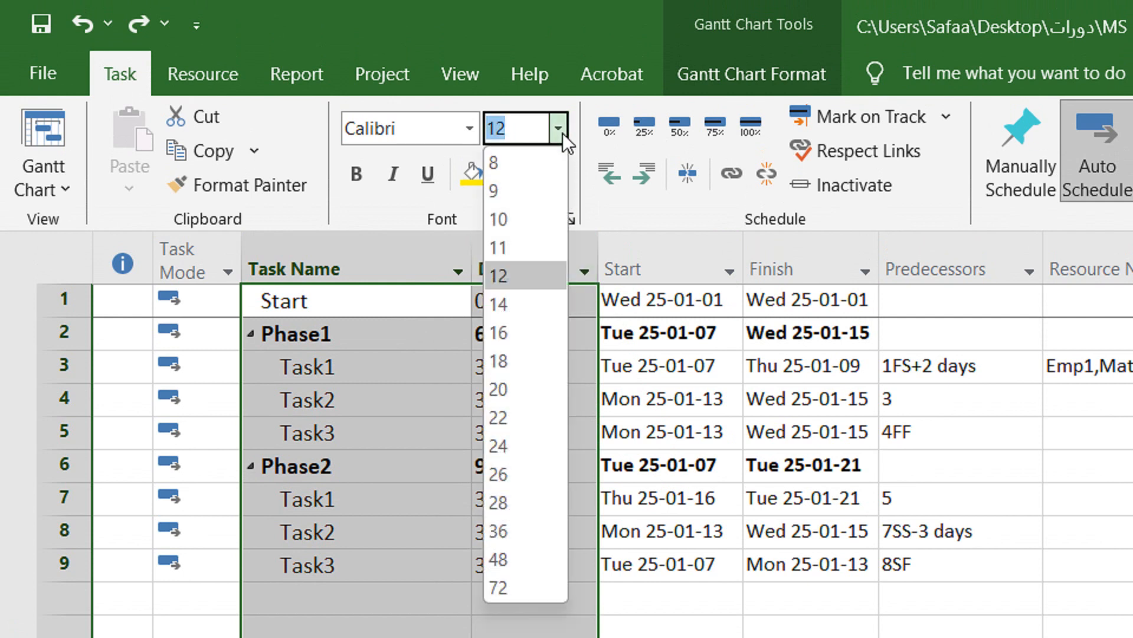
left_click(538, 248)
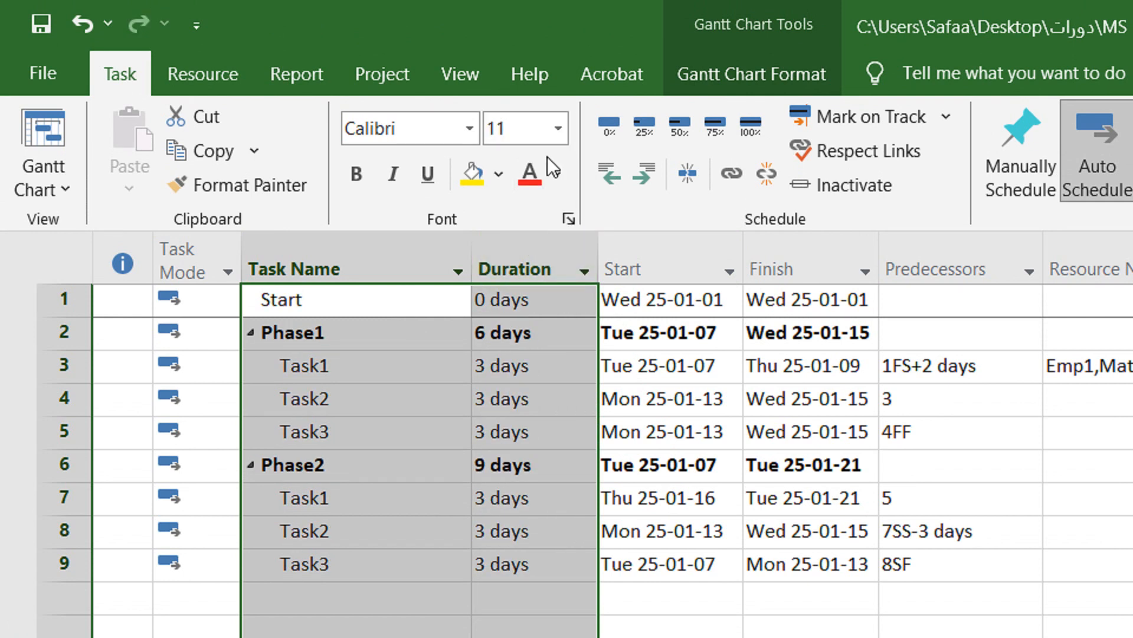
left_click(554, 175)
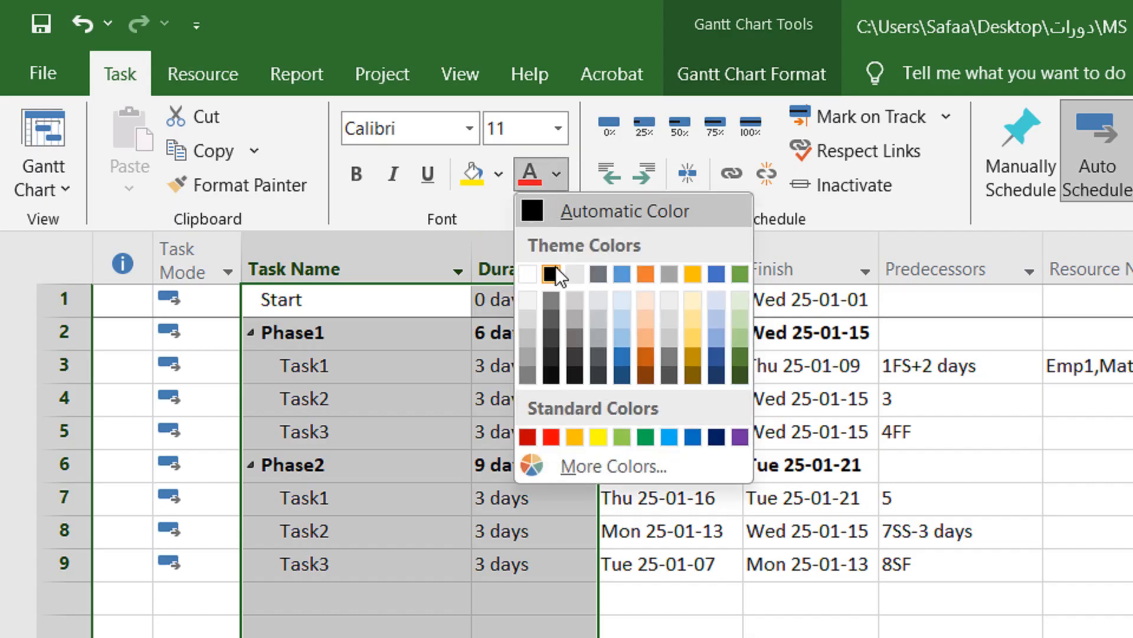
left_click(450, 367)
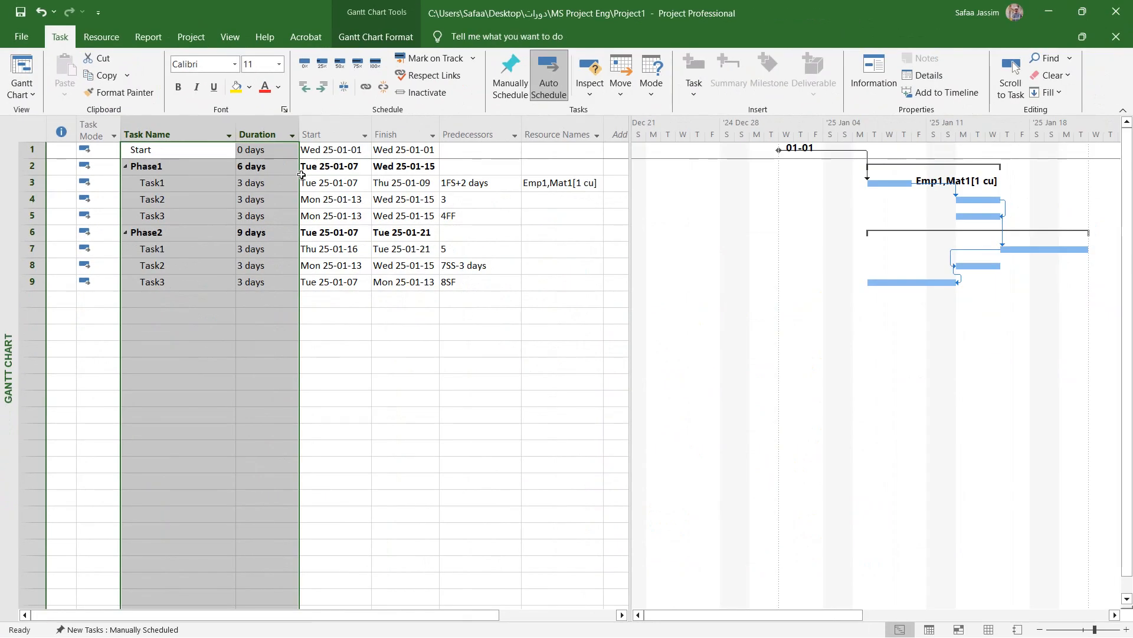
Select the columns from Task Name through Resource Names and review the Text Styles options without changing them
left_click(298, 200)
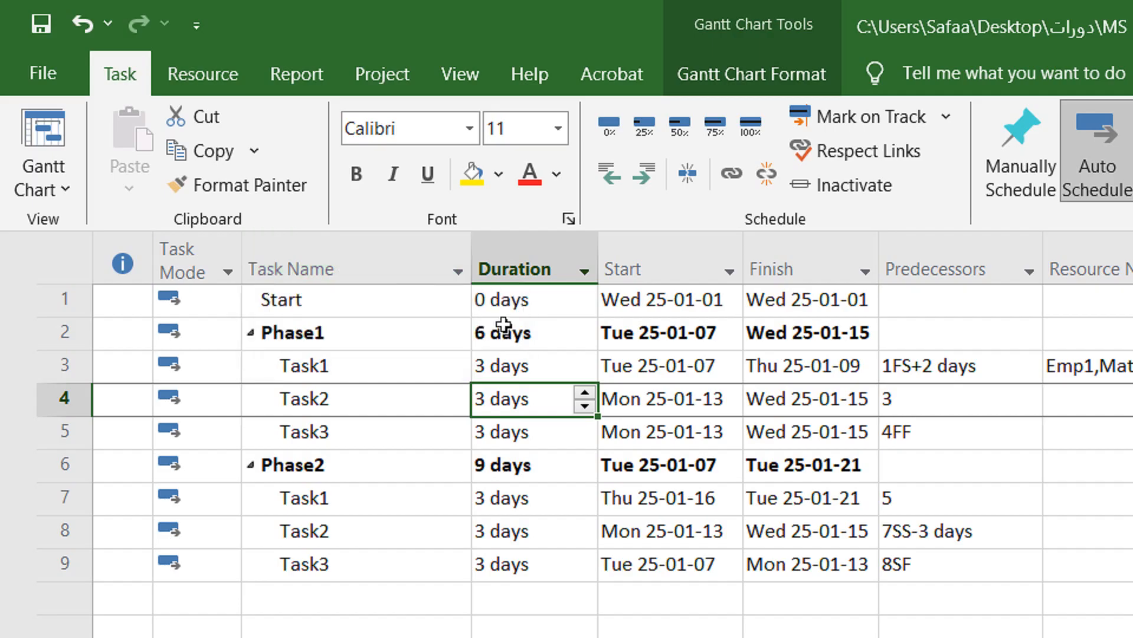
left_click(346, 257)
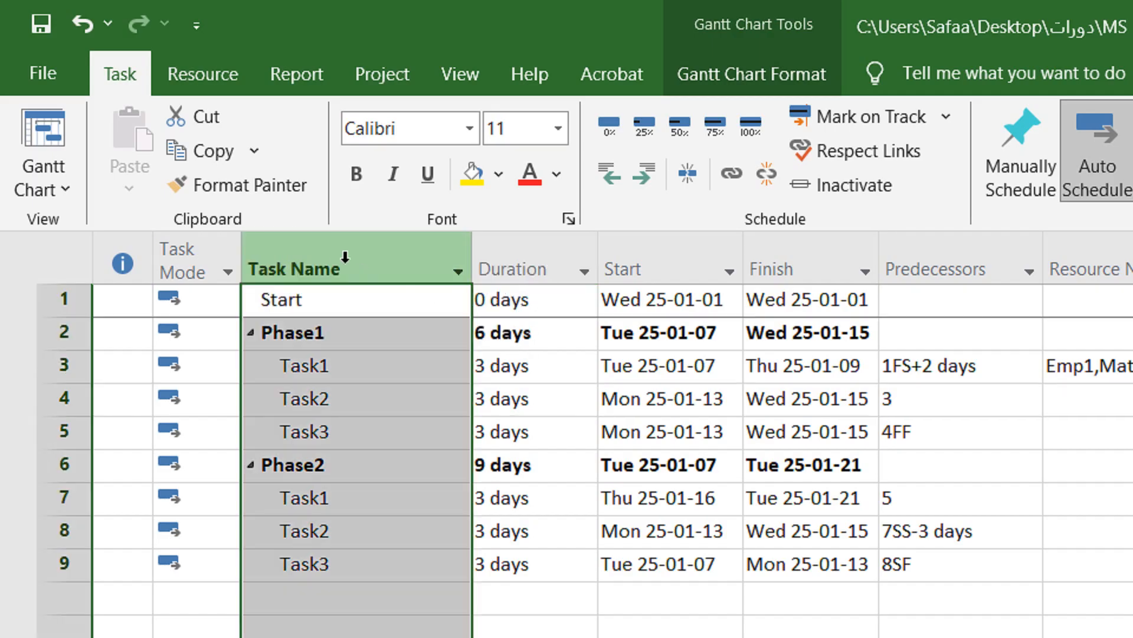
left_click_drag(345, 257, 991, 319)
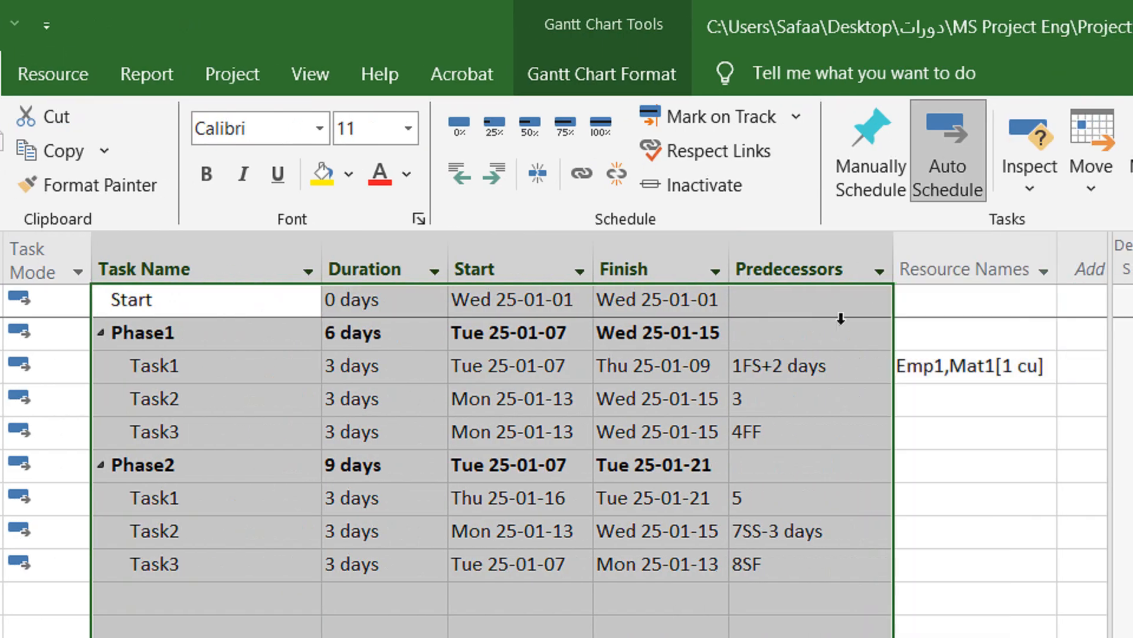
left_click_drag(841, 319, 937, 282)
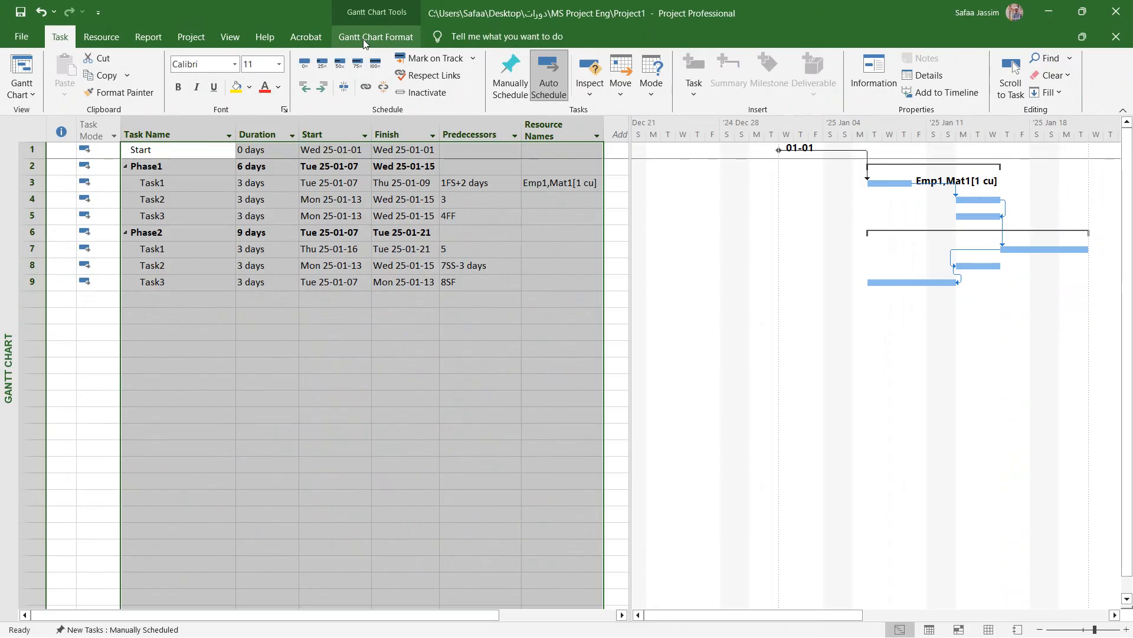
left_click(364, 38)
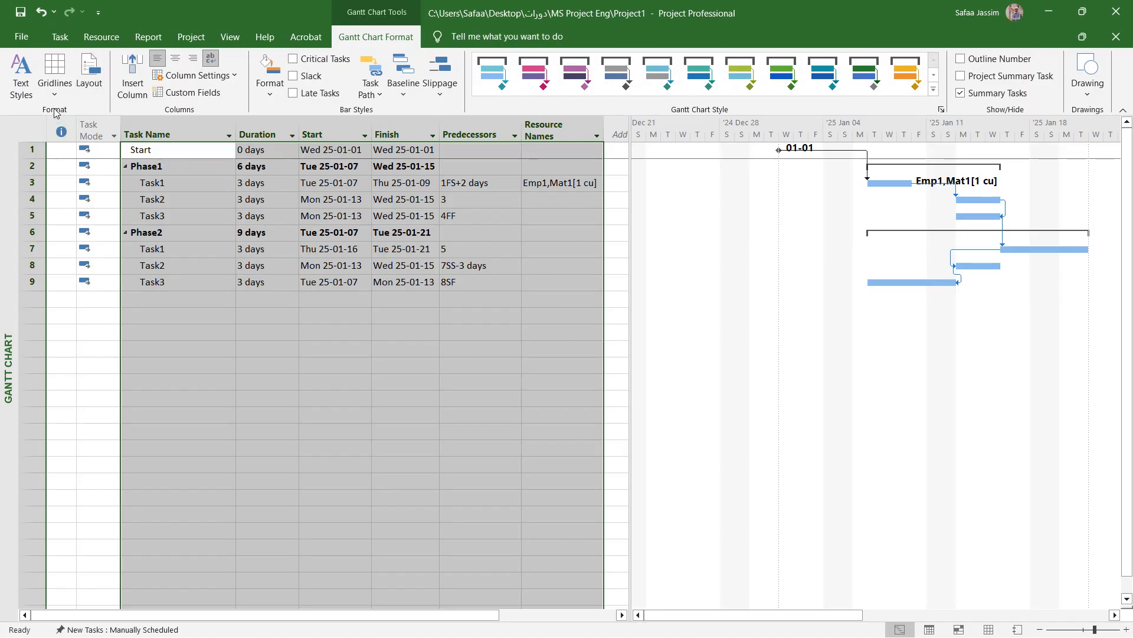
left_click(14, 96)
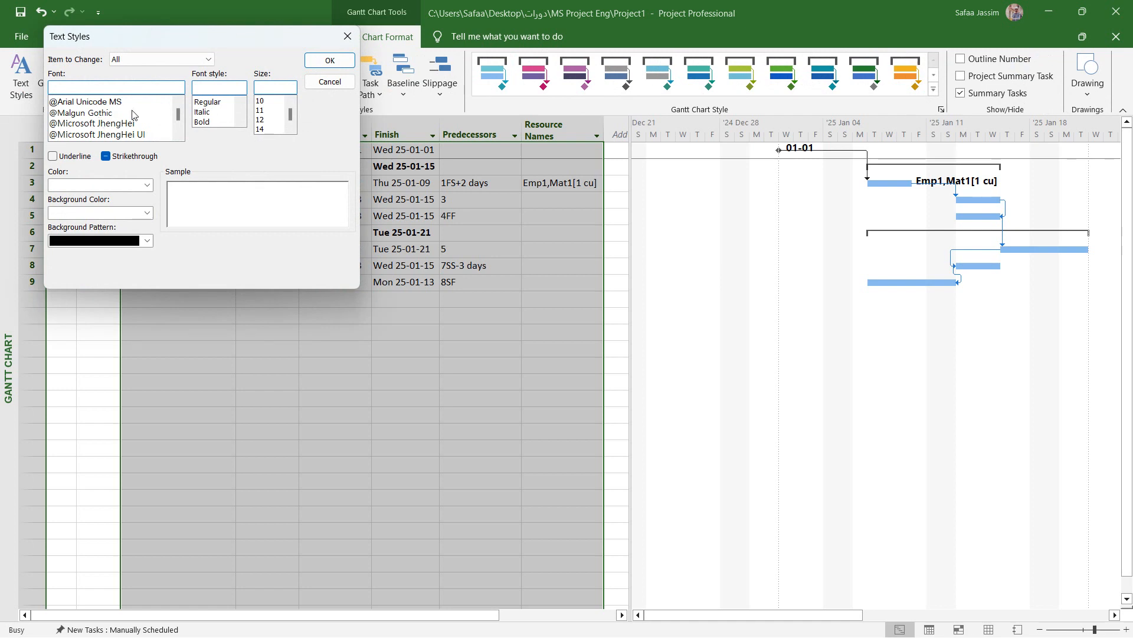
left_click(347, 36)
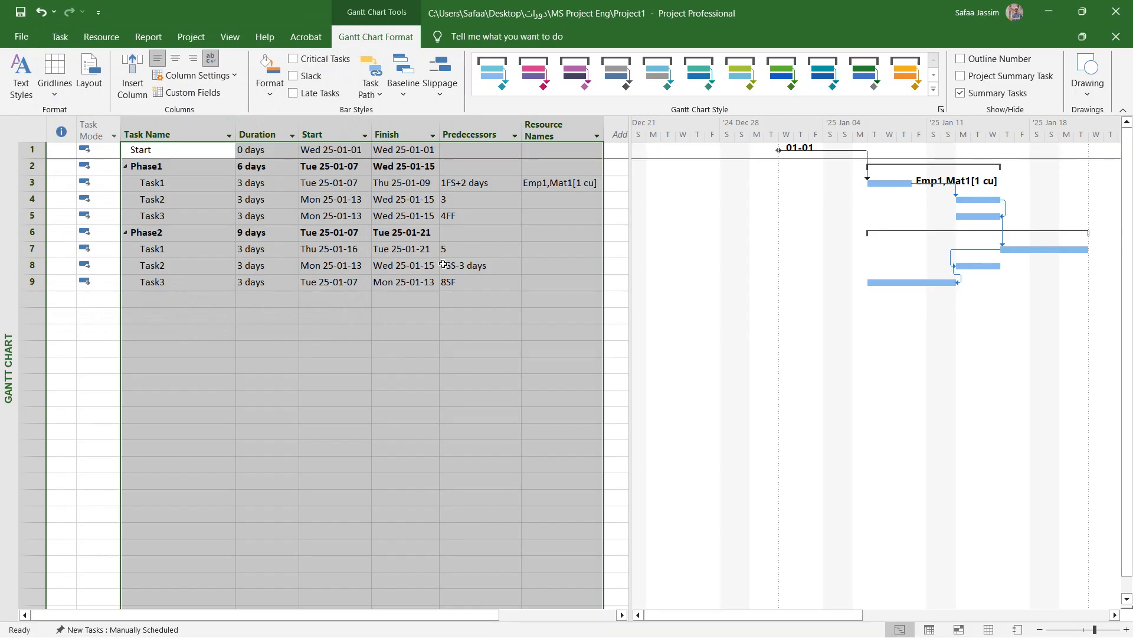
Review the Gridlines options for the Gantt chart and cancel without changing them
left_click(62, 95)
left_click(63, 112)
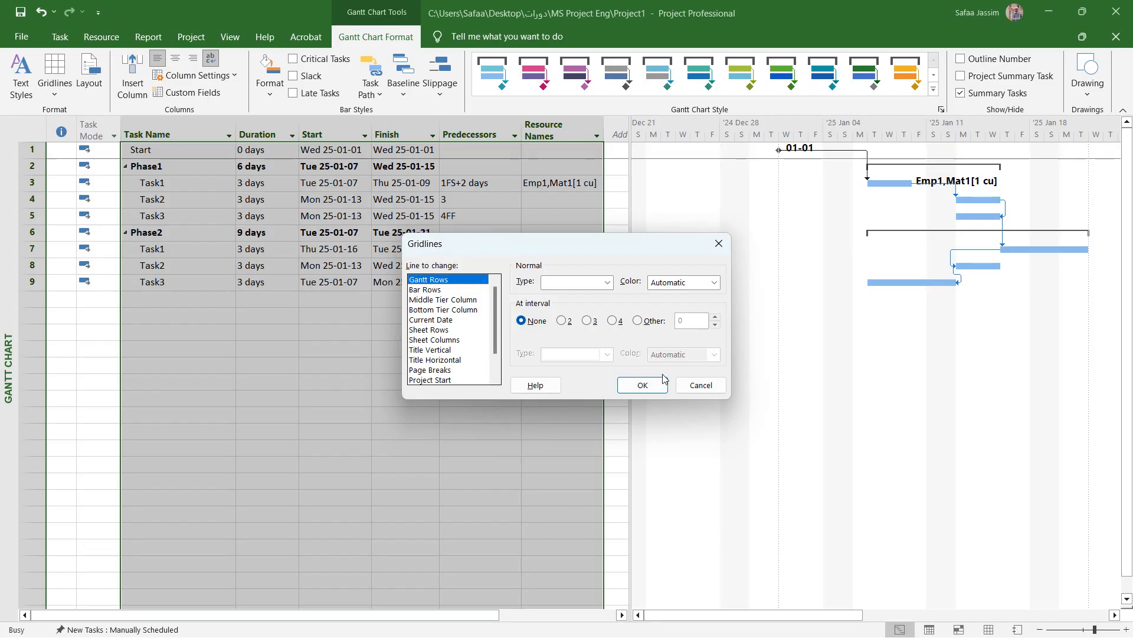
left_click(699, 385)
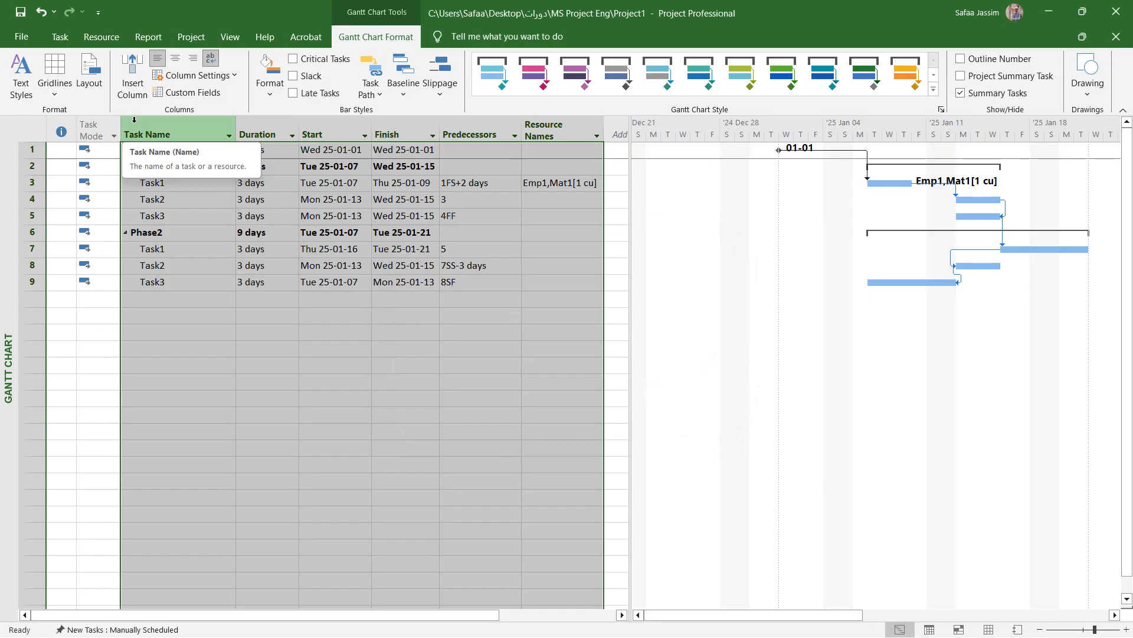
Set the bar height in the Gantt chart layout settings to 24
left_click(89, 77)
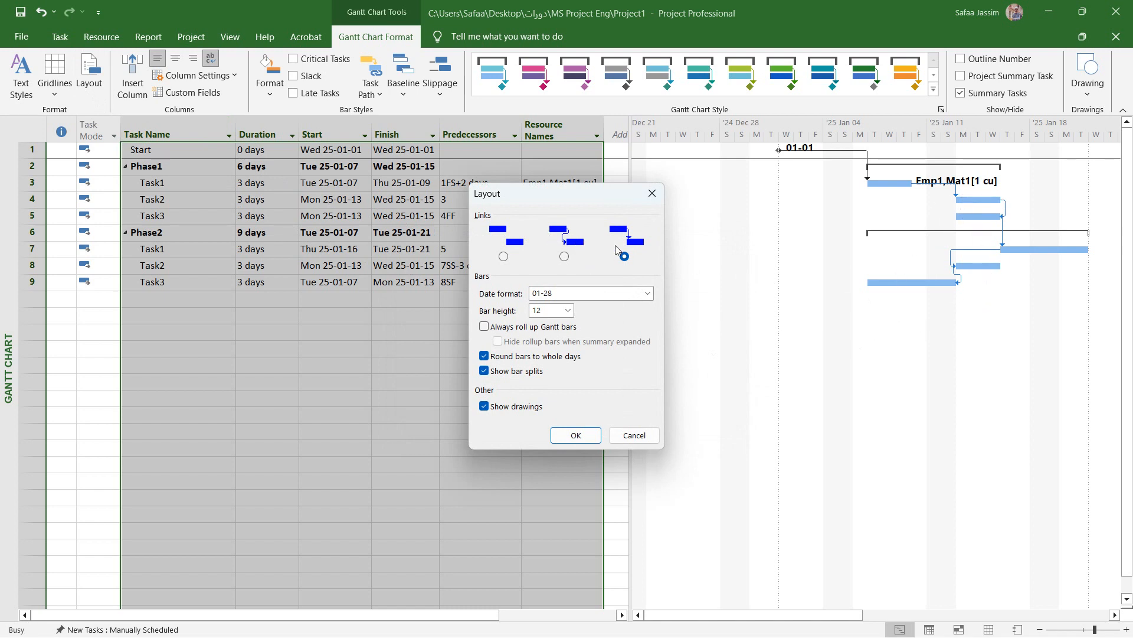
left_click(845, 615)
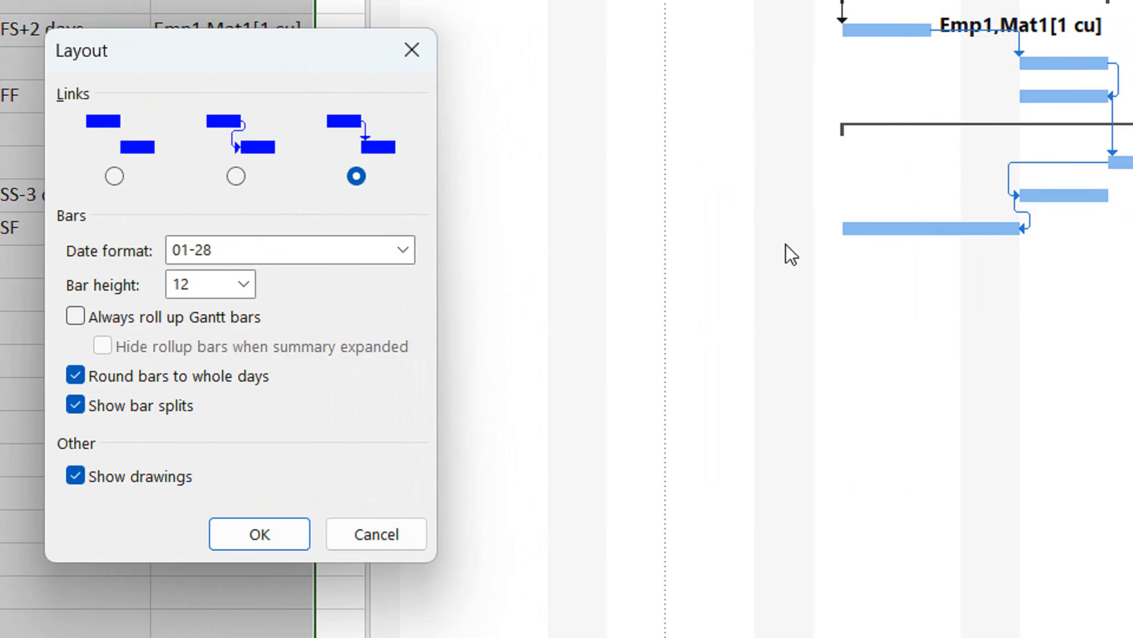
left_click(246, 275)
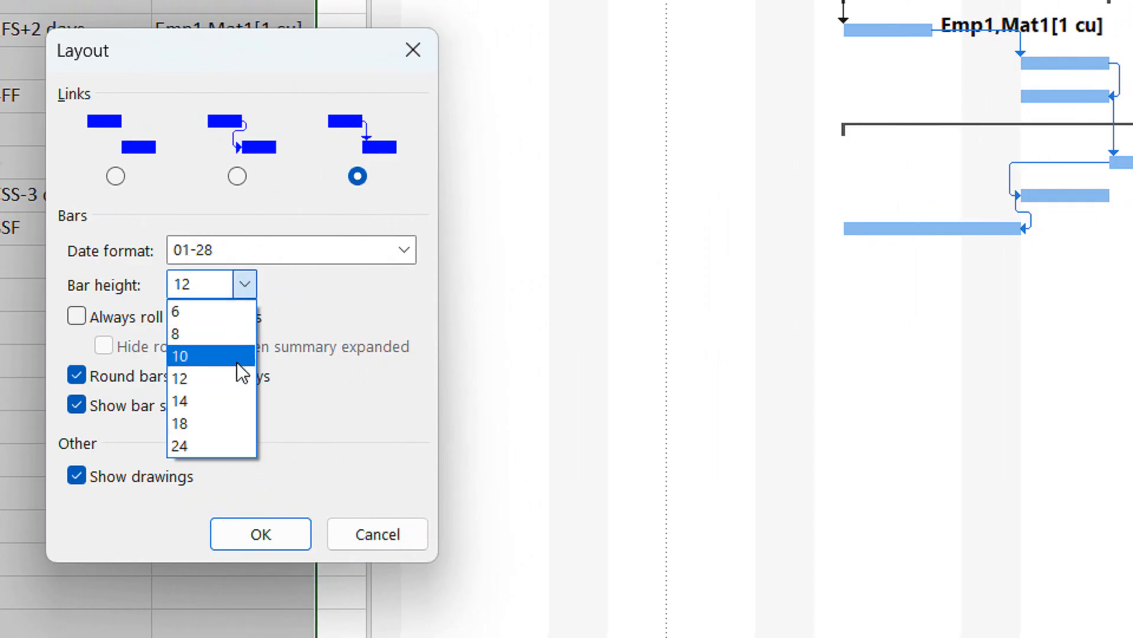
left_click(210, 446)
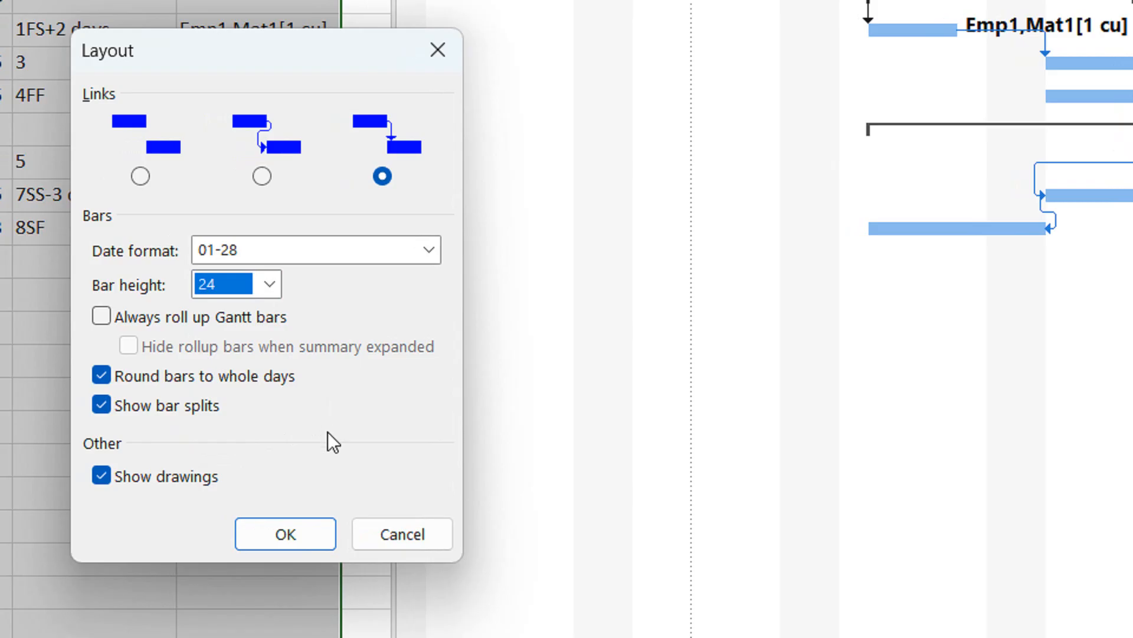
left_click(295, 526)
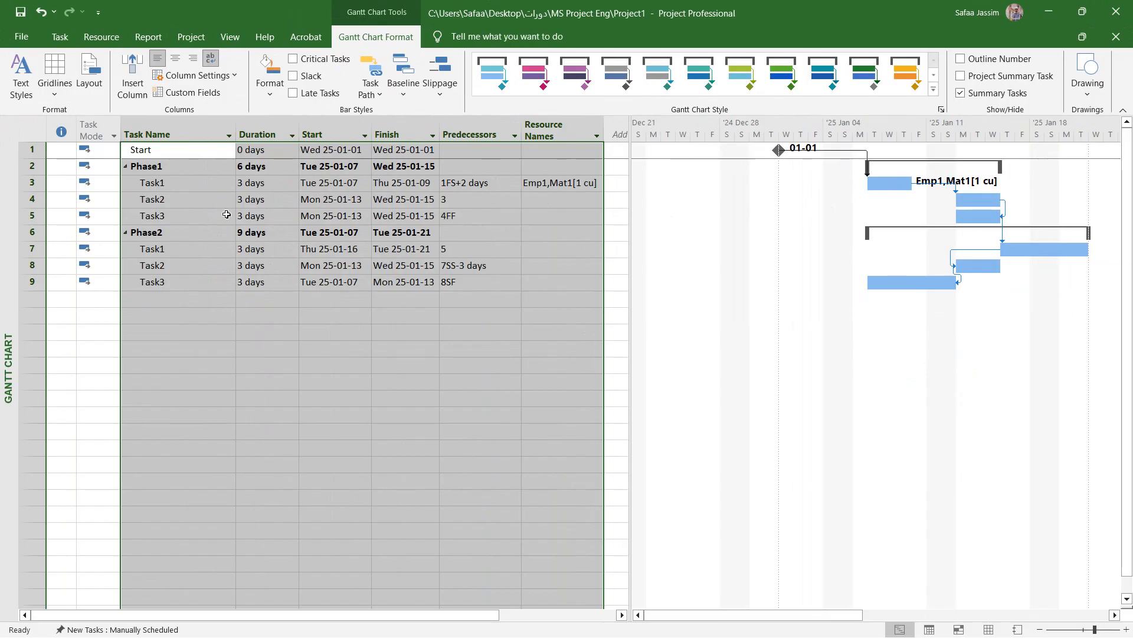
Hide the Resource Names column in the task table
left_click(173, 213)
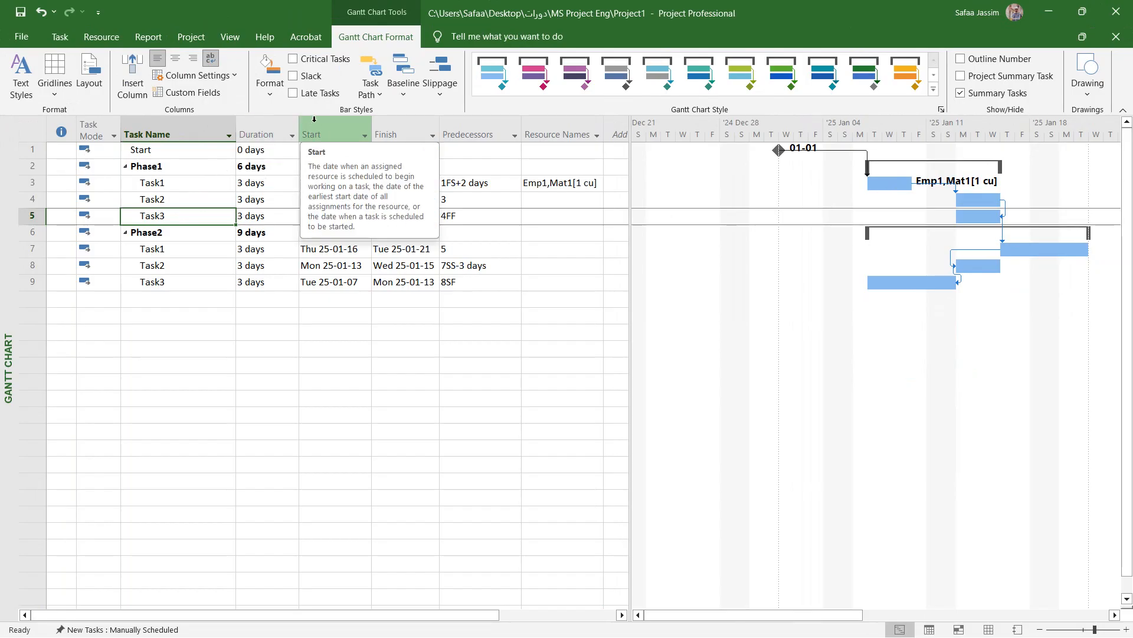
left_click(569, 125)
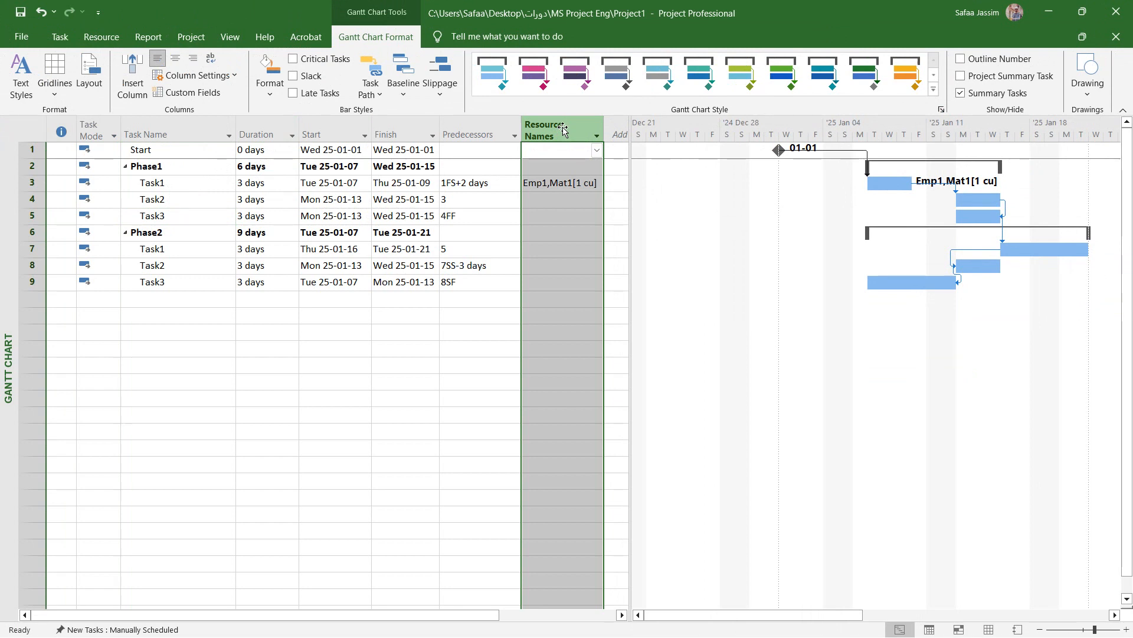
right_click(564, 130)
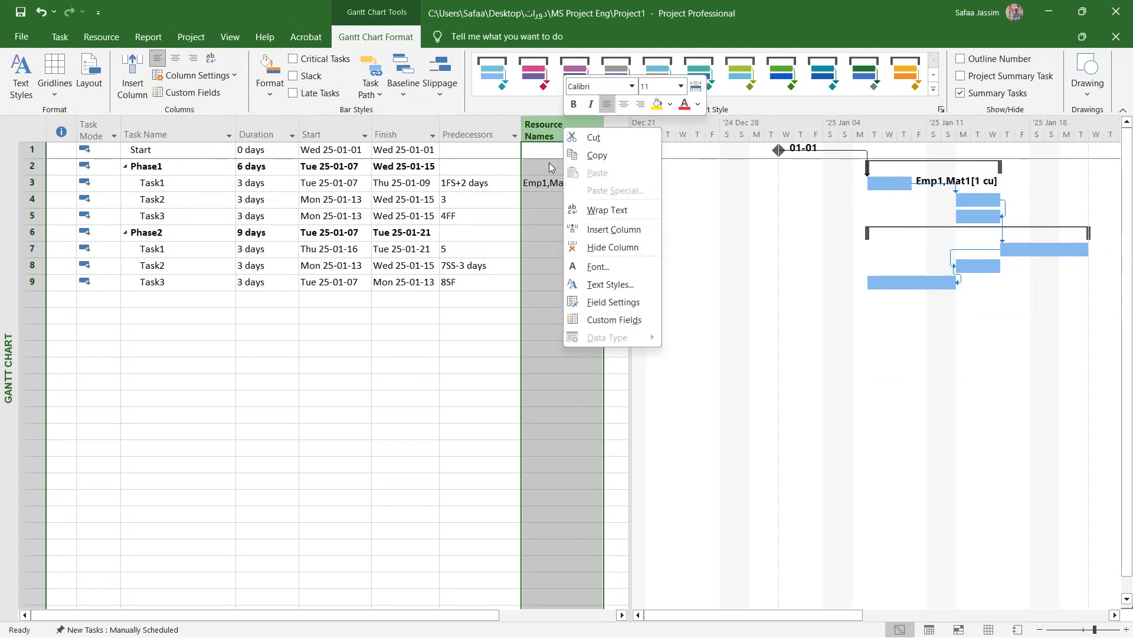
left_click(575, 248)
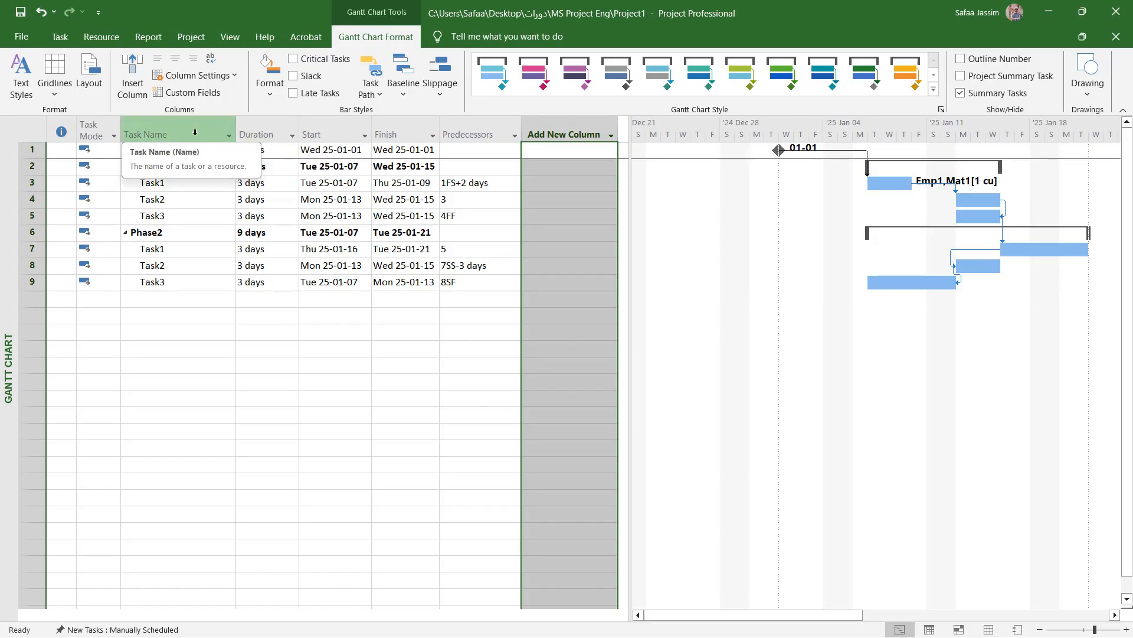
Insert a Resource Names column before the Duration column
left_click(246, 131)
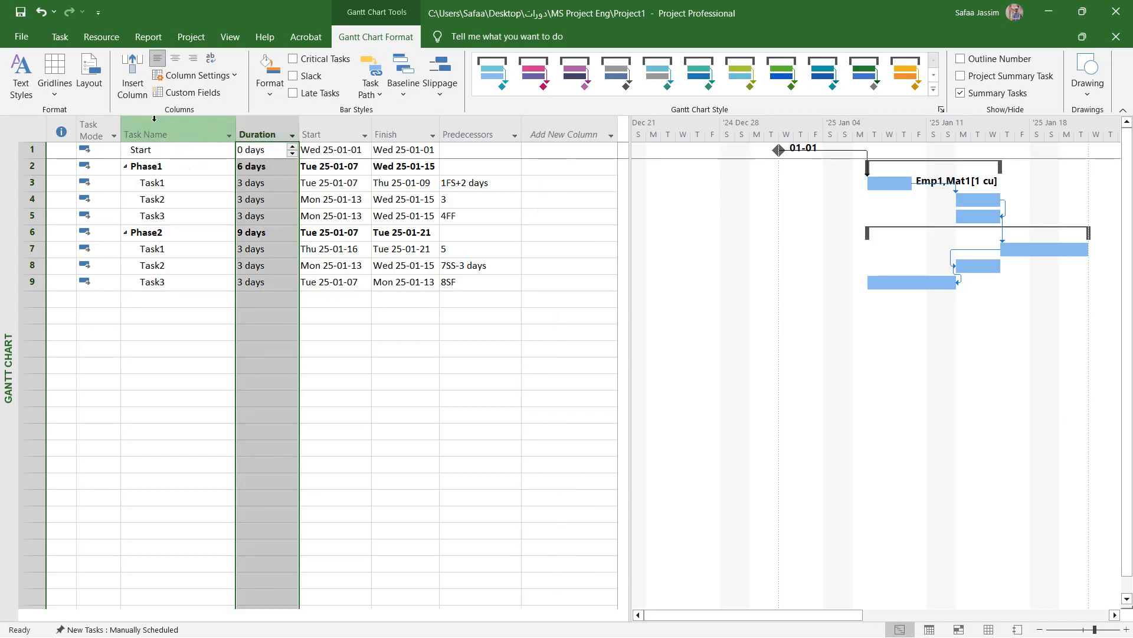
left_click(136, 97)
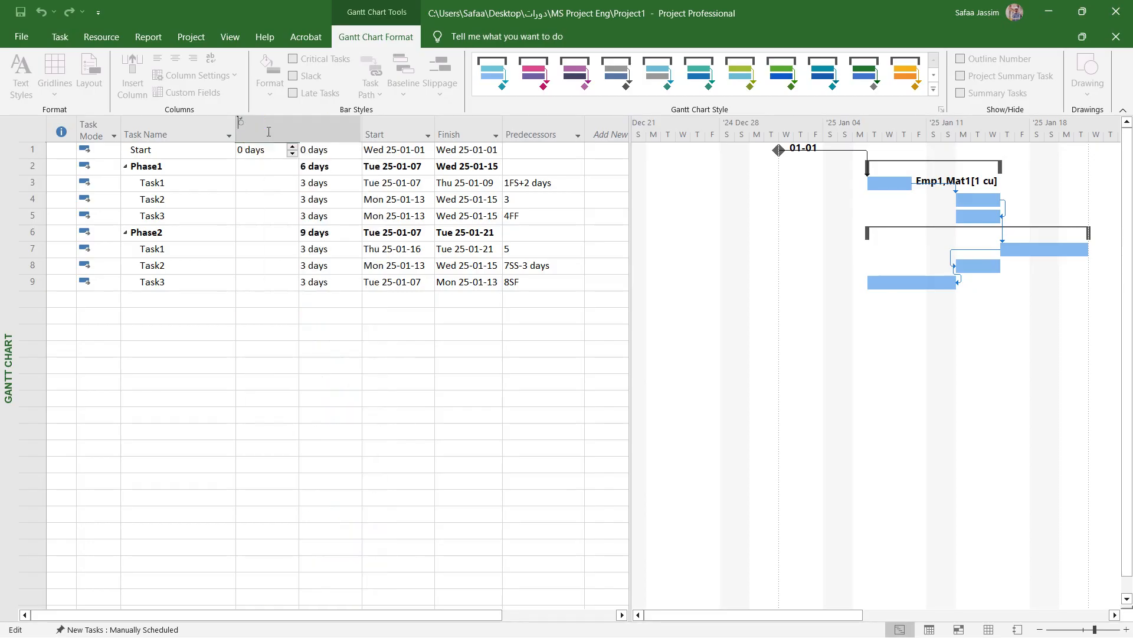
key("BackSpace")
type("REsource Group")
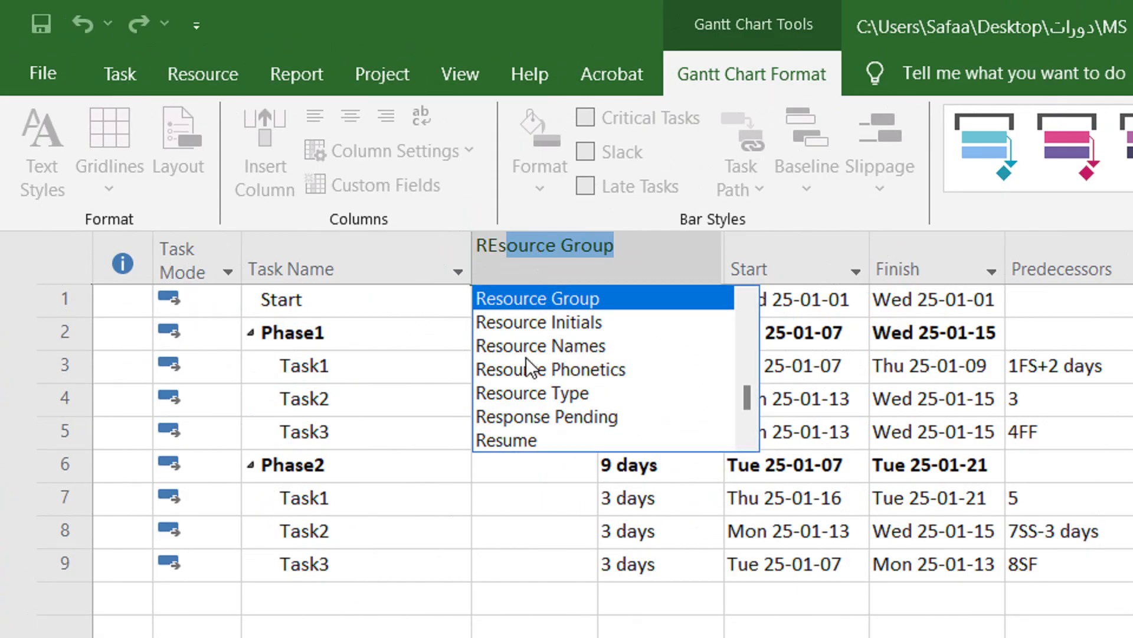
left_click(544, 348)
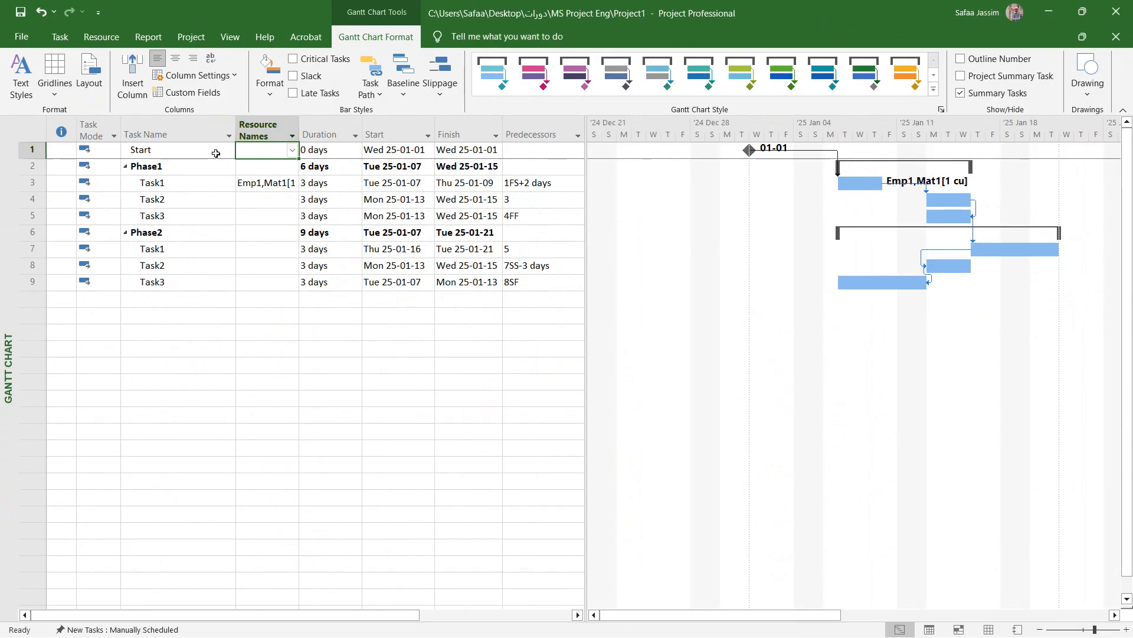
Hide the Resource Names column that sits between Task Name and Duration
left_click(276, 124)
right_click(277, 125)
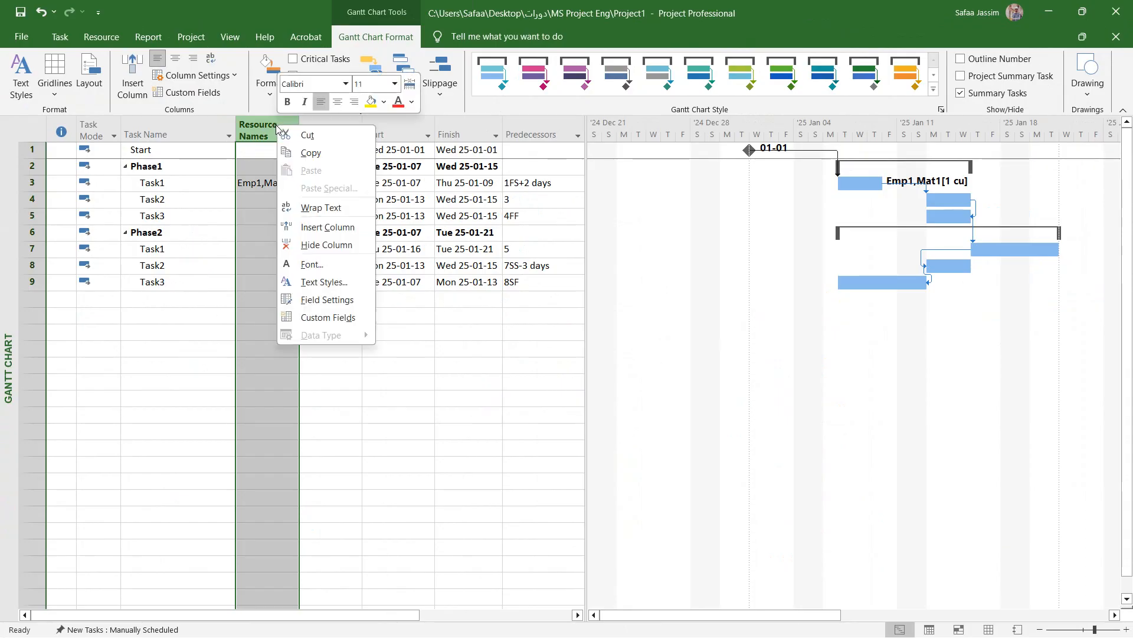
left_click(315, 246)
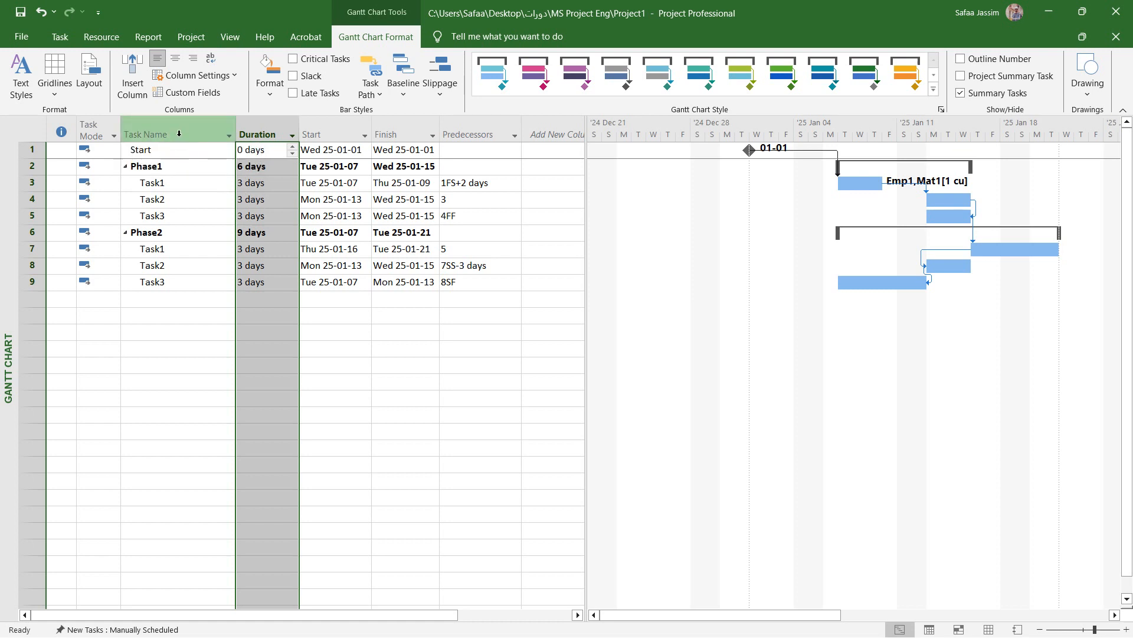
Center-align the data in the table columns from Task Name through Predecessors
left_click_drag(179, 134, 469, 119)
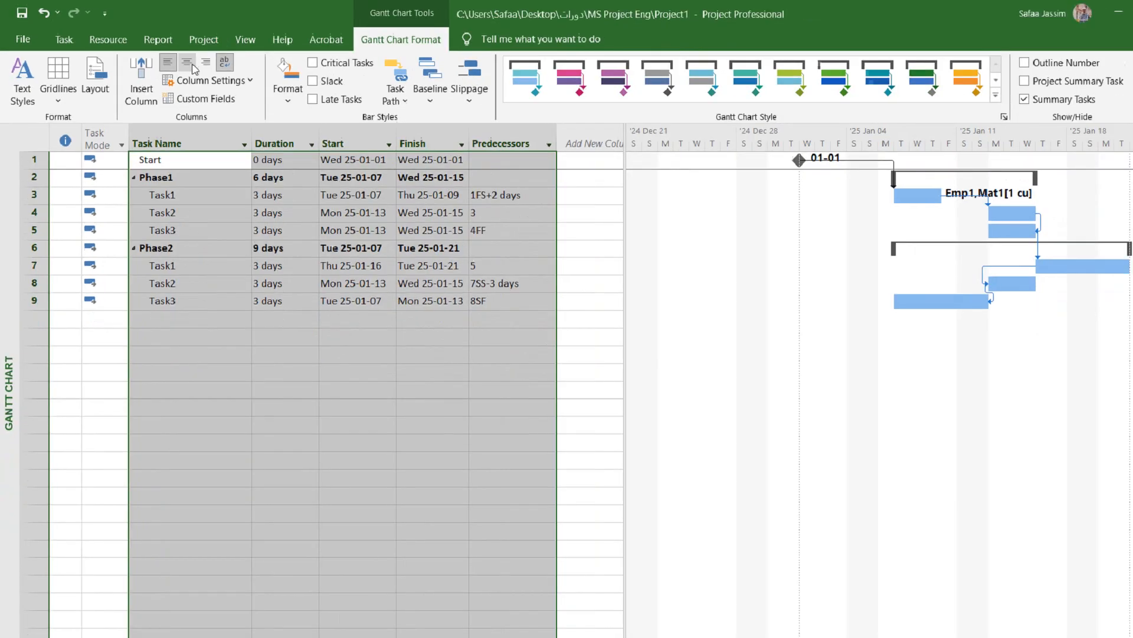
left_click(177, 60)
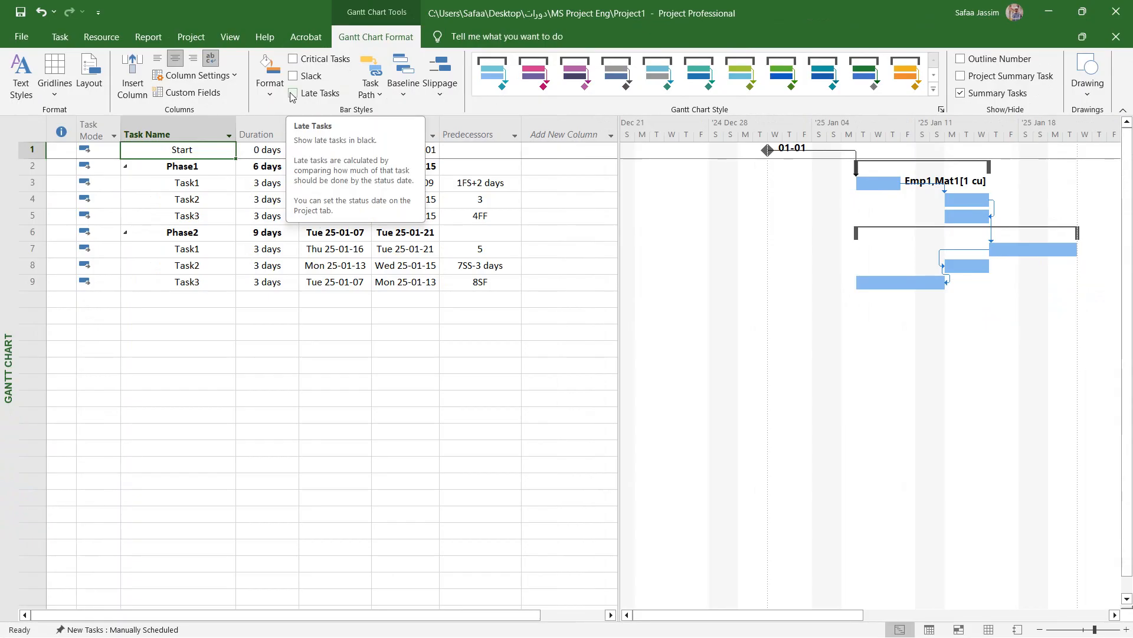
In the Task Name column's field settings, check the title alignment options and apply Best Fit to the column width
left_click(209, 130)
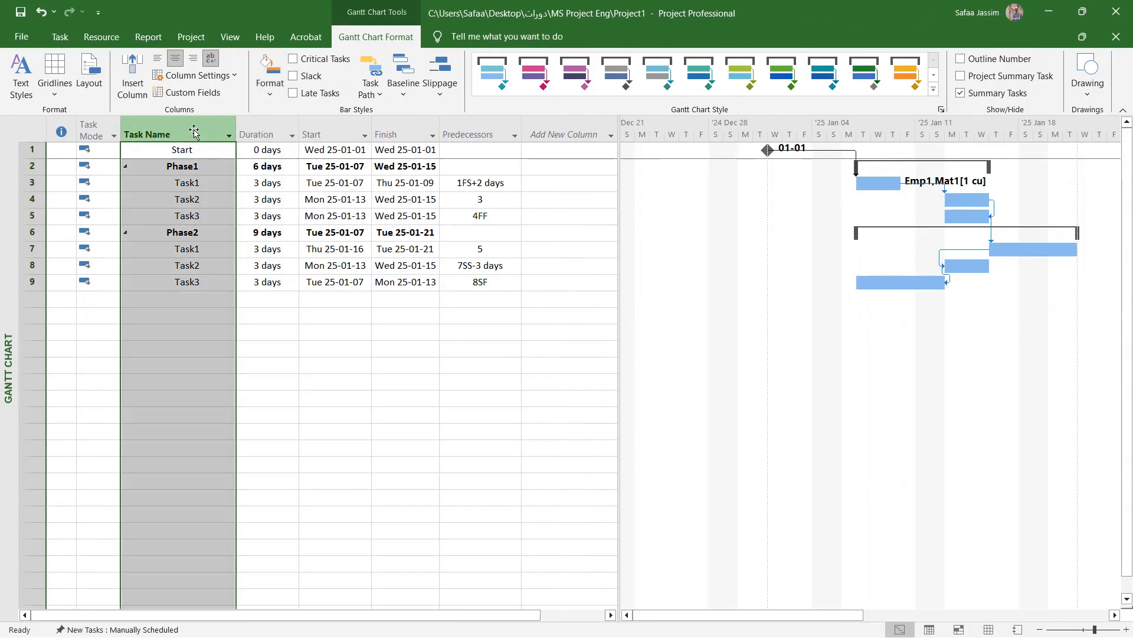
left_click(231, 81)
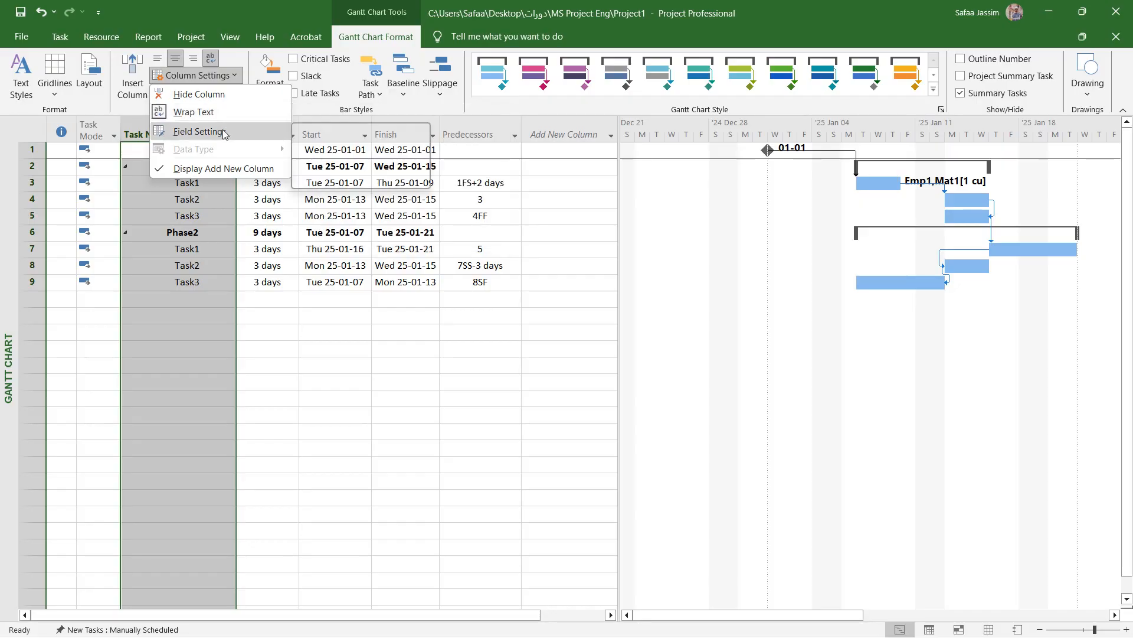
left_click(200, 131)
left_click_drag(599, 257, 384, 183)
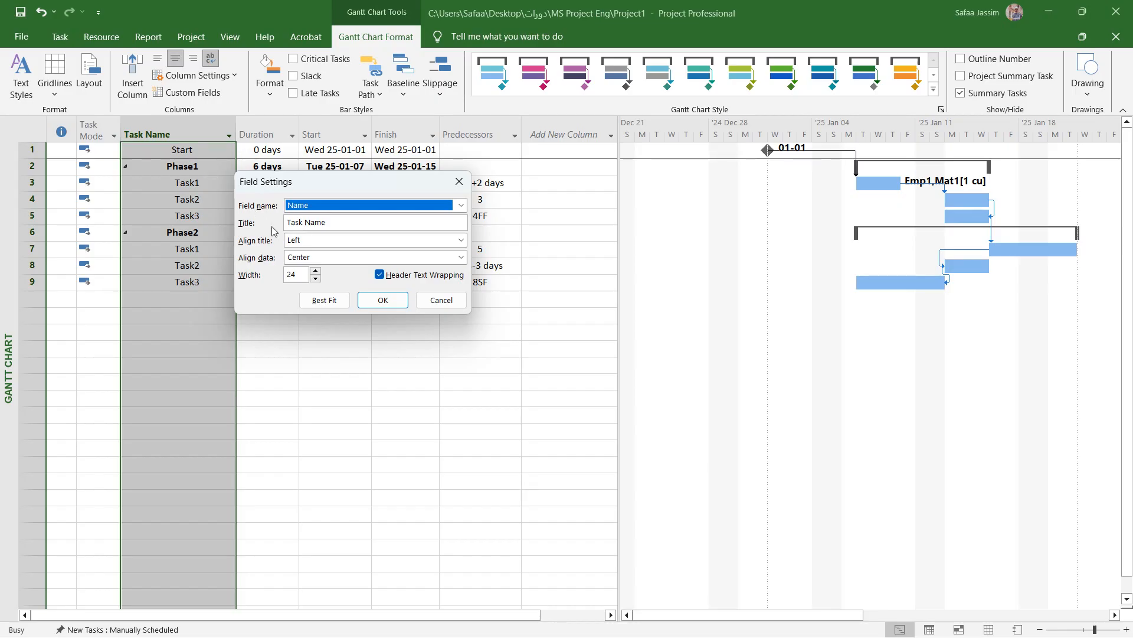
left_click_drag(326, 222, 282, 228)
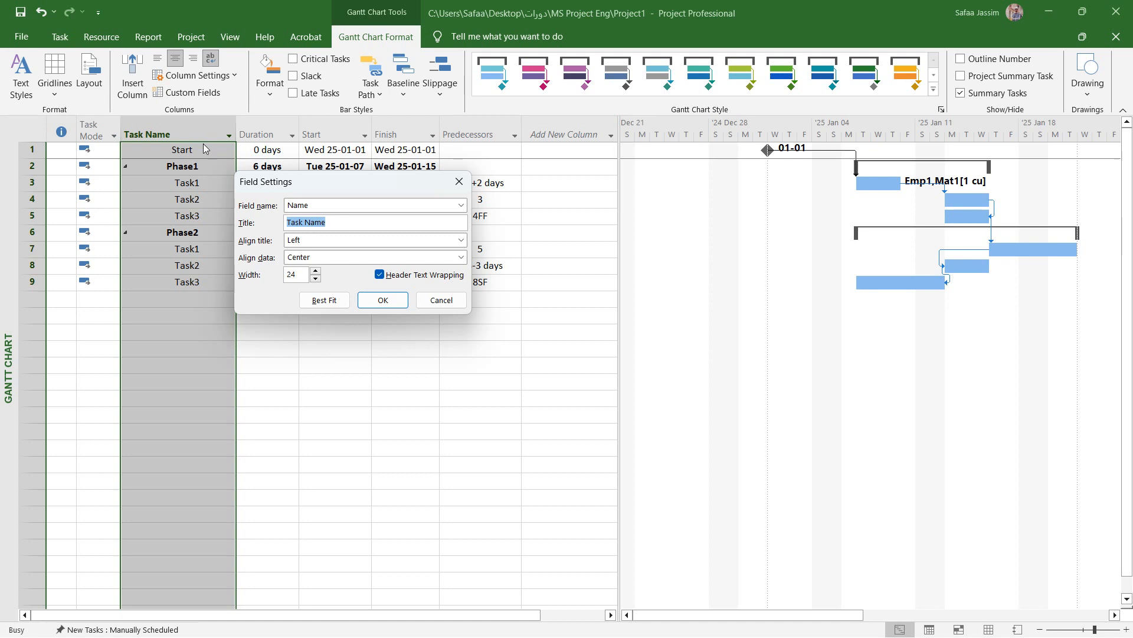
left_click_drag(385, 183, 384, 215)
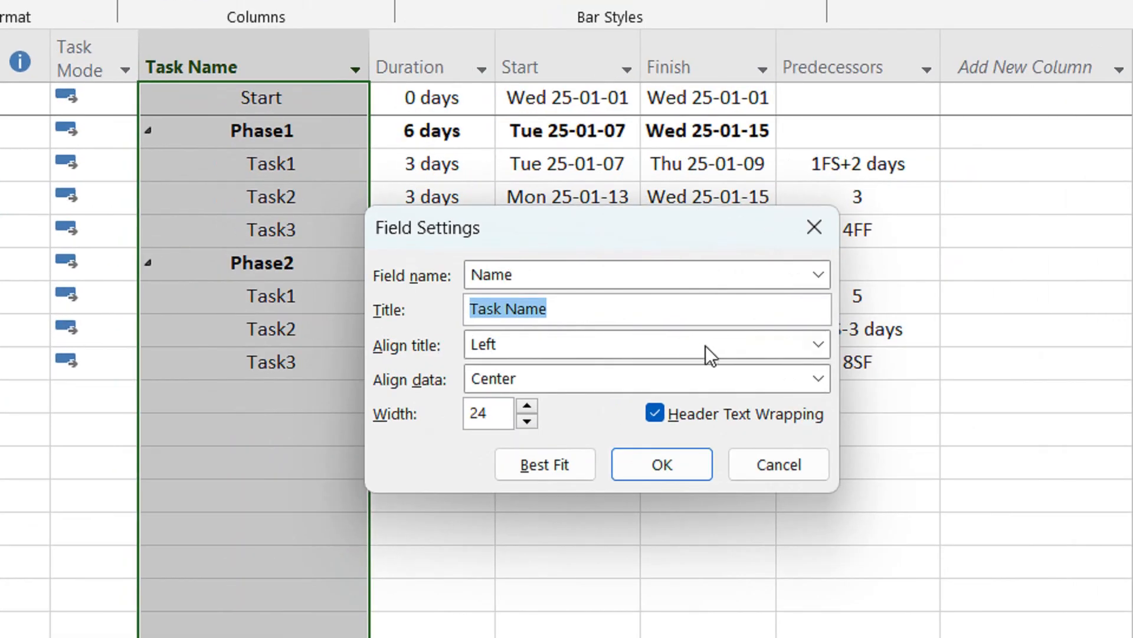
left_click(717, 347)
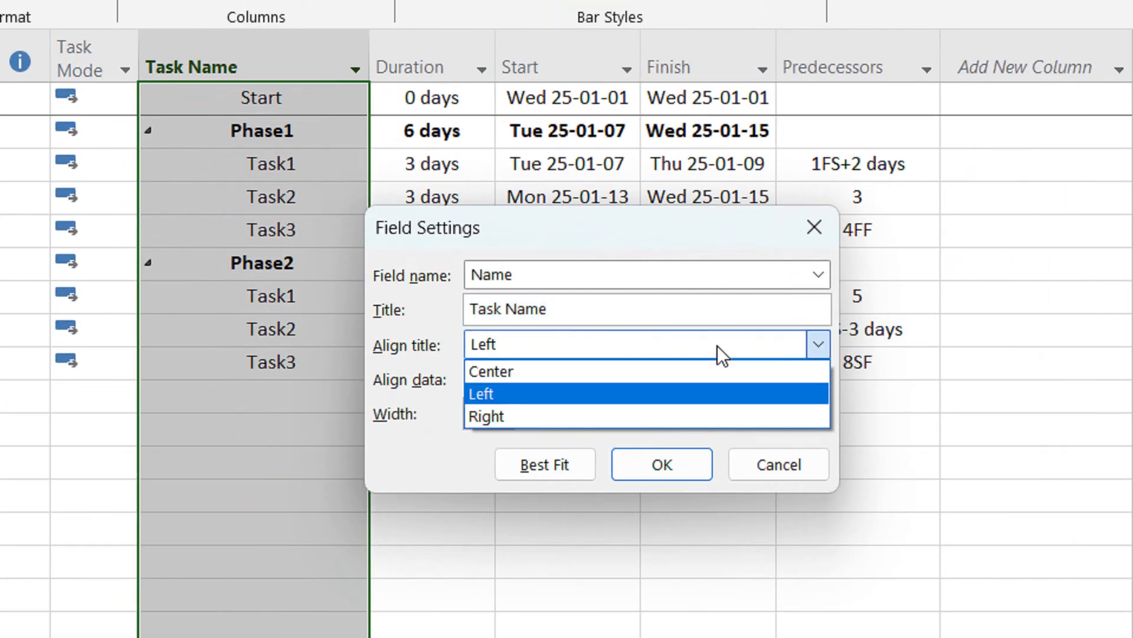
left_click(673, 353)
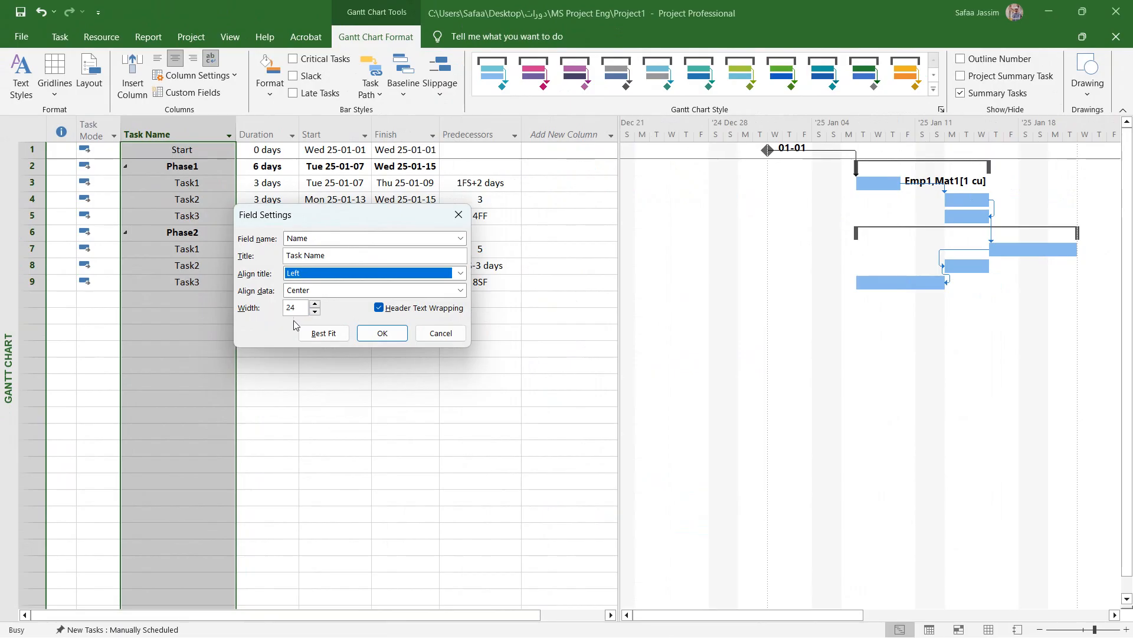
left_click(324, 334)
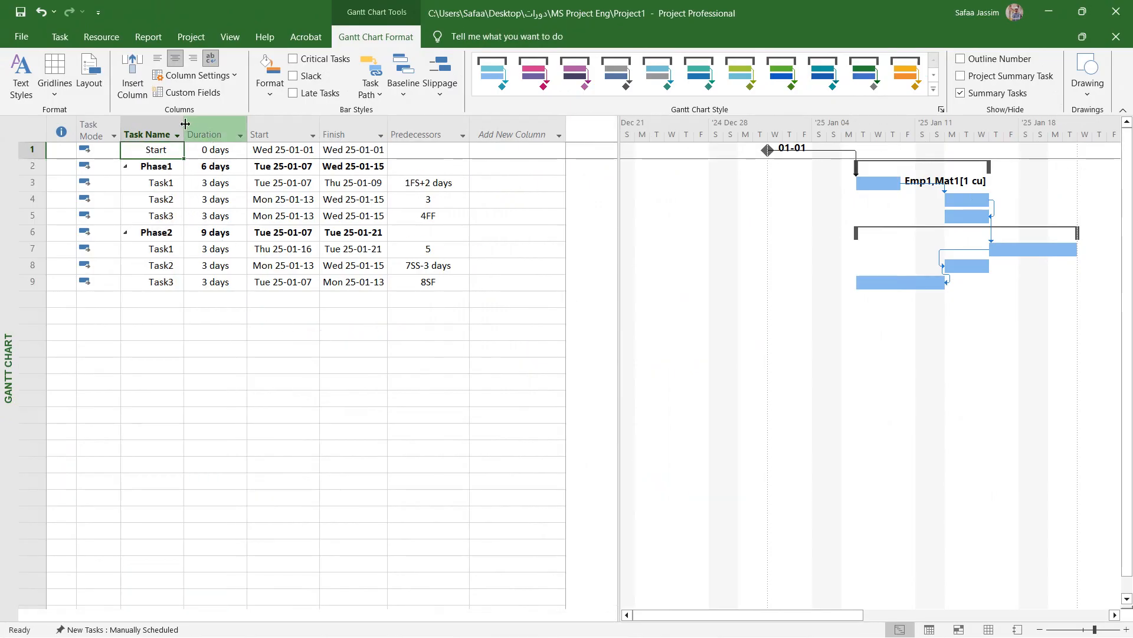
mouse_move(184, 126)
left_mouse_down()
mouse_move(198, 125)
mouse_move(185, 127)
left_mouse_up()
left_click(261, 198)
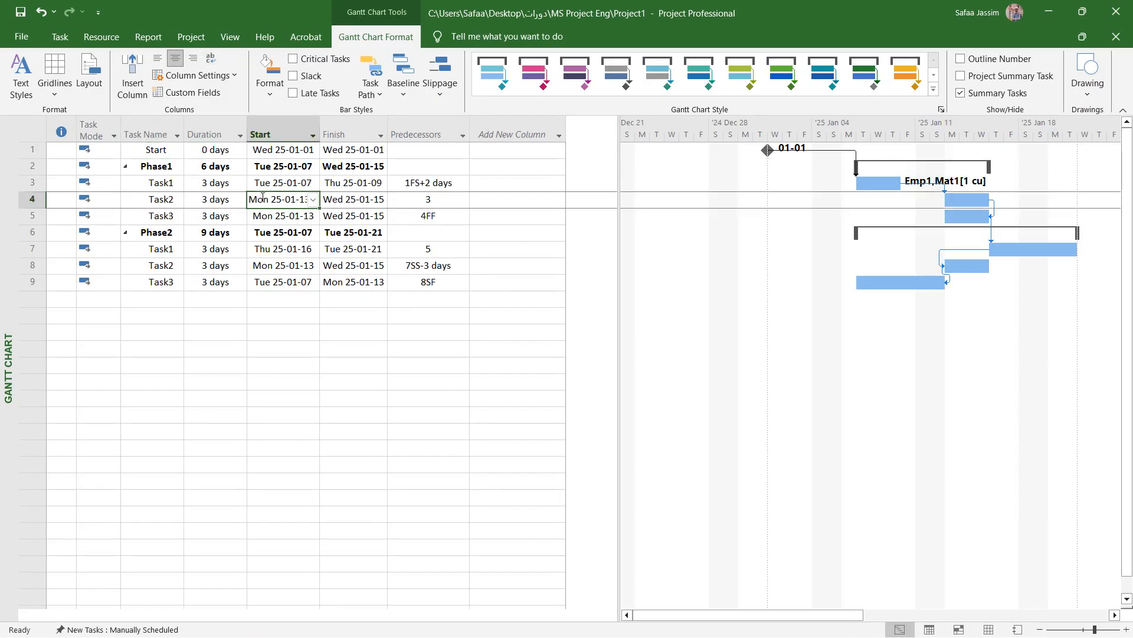